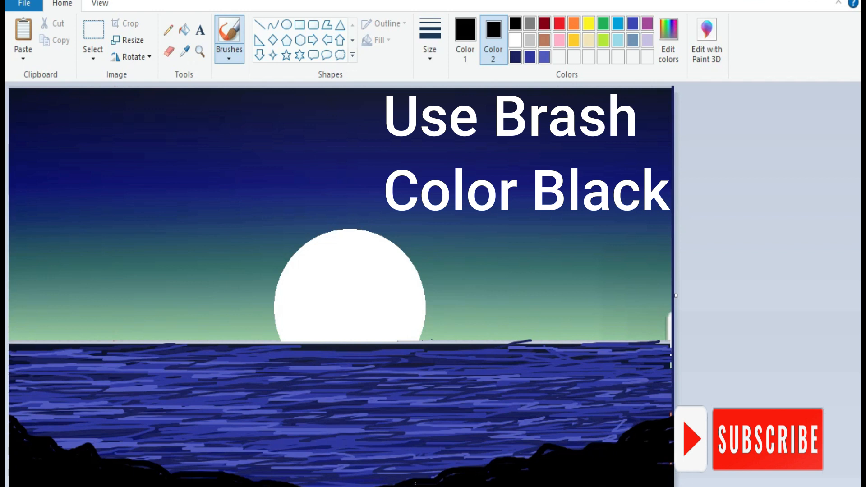
- Fill and smooth the black rocky ground along the right and left shores with the brush
drag(670, 414, 635, 424)
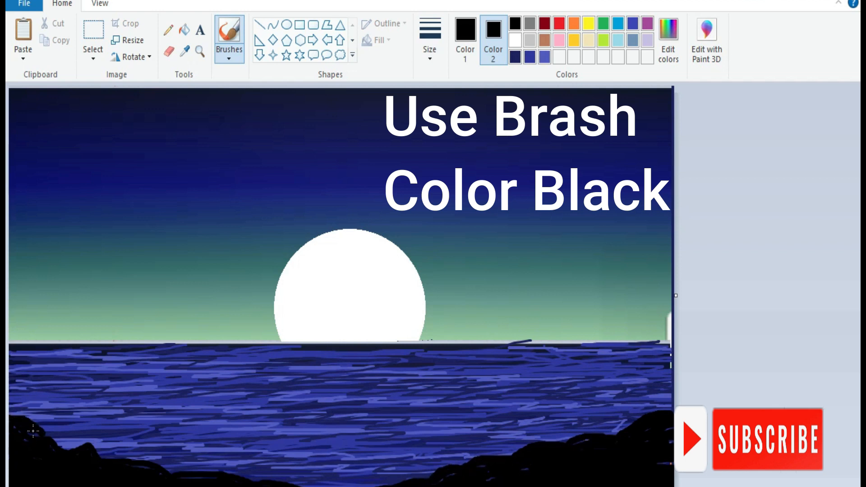
mouse_move(33, 431)
mouse_down()
mouse_move(66, 447)
mouse_move(119, 453)
mouse_up()
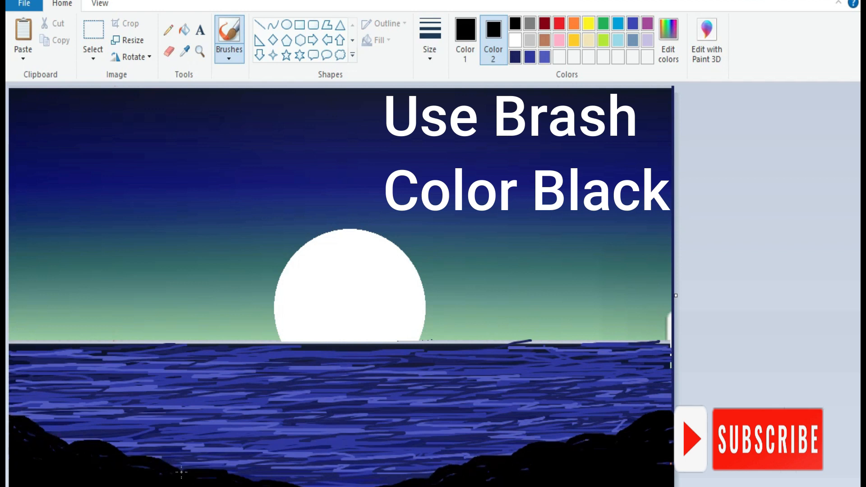
drag(181, 471, 335, 482)
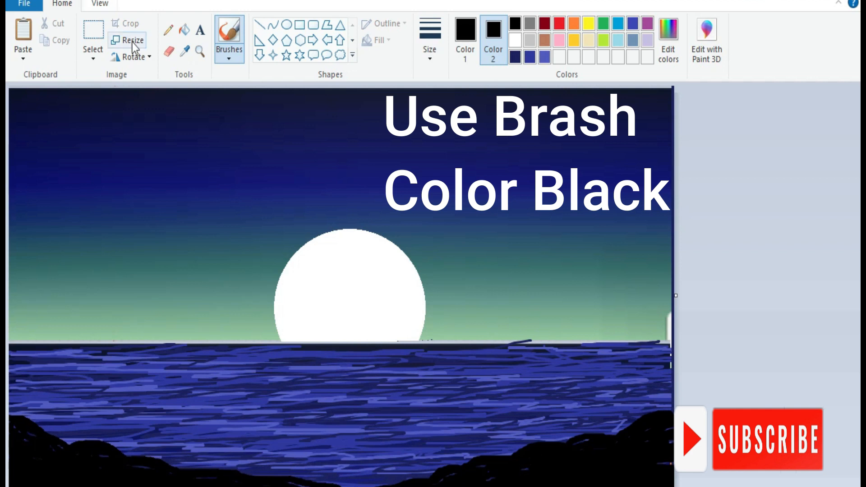
- Paint the thin trunk and main limbs of a bare black tree rising from the left bank into the sky
click(230, 58)
click(228, 82)
click(429, 58)
click(447, 83)
mouse_move(14, 261)
mouse_down()
mouse_move(49, 296)
mouse_move(77, 360)
mouse_move(88, 428)
mouse_up()
drag(70, 136, 67, 334)
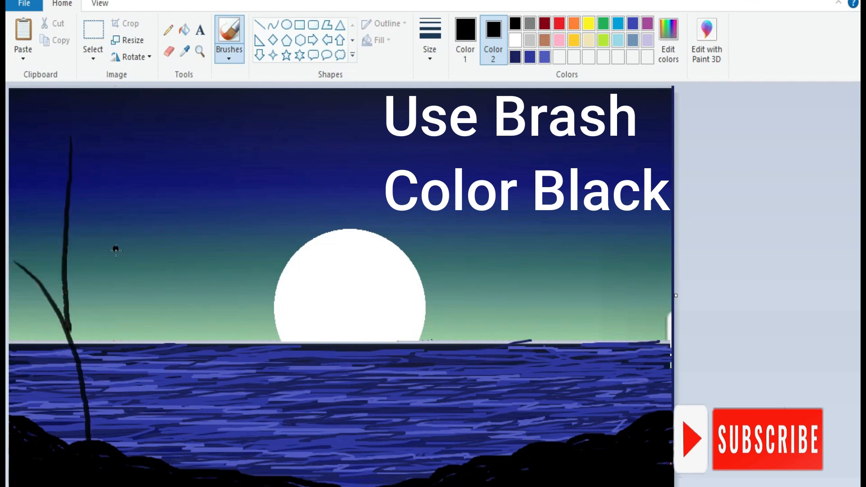
drag(154, 280, 92, 375)
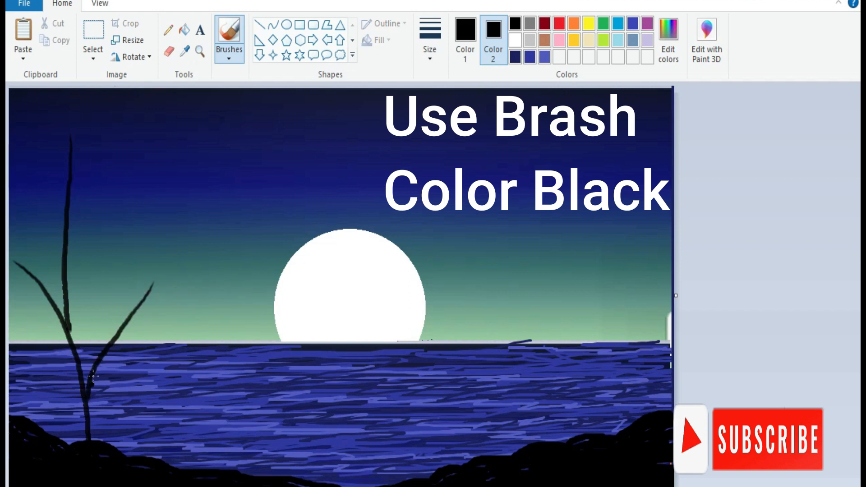
mouse_move(177, 199)
mouse_down()
mouse_move(87, 279)
mouse_move(76, 332)
mouse_up()
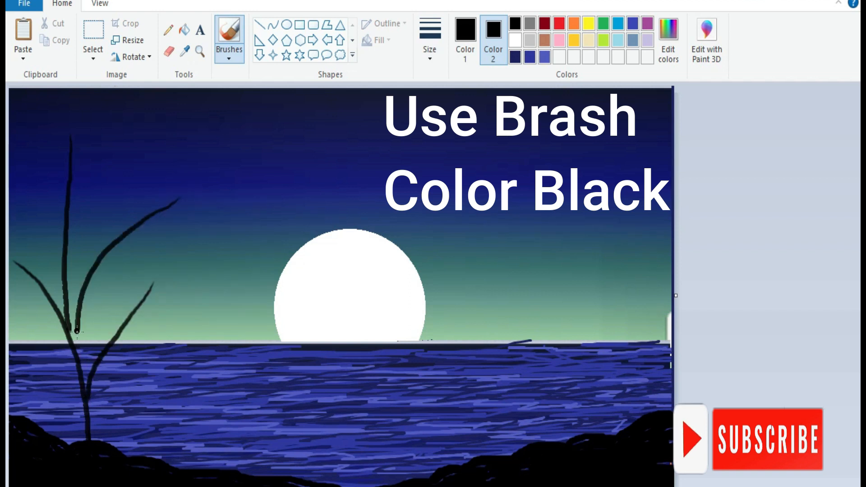
- Add secondary branches forking off the tree's existing left, middle and right limbs
mouse_move(118, 182)
mouse_down()
mouse_move(103, 254)
mouse_move(115, 322)
mouse_move(99, 346)
mouse_up()
drag(20, 192, 37, 283)
drag(22, 118, 64, 257)
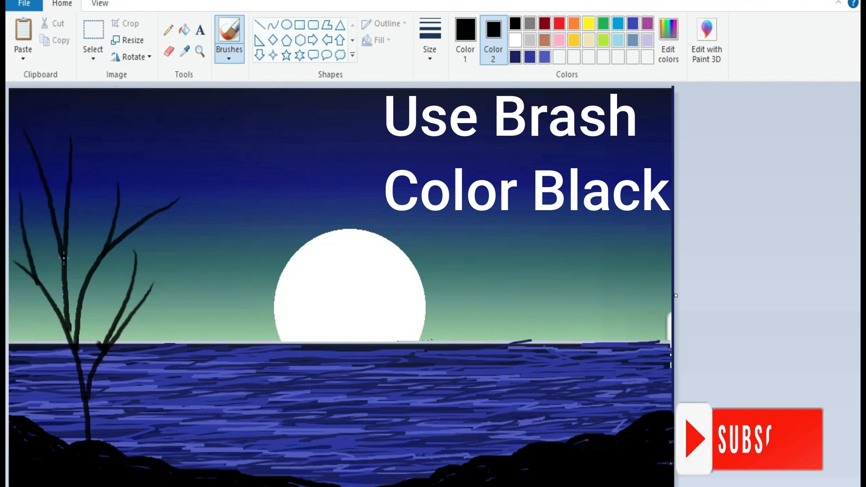
- Thicken the tree's trunk and main limbs with repeated black strokes, leaving the lower right branch thin
mouse_move(74, 97)
mouse_down()
mouse_move(67, 257)
mouse_move(87, 437)
mouse_up()
mouse_move(69, 310)
mouse_down()
mouse_move(83, 424)
mouse_move(69, 345)
mouse_move(69, 385)
mouse_move(70, 330)
mouse_move(92, 439)
mouse_up()
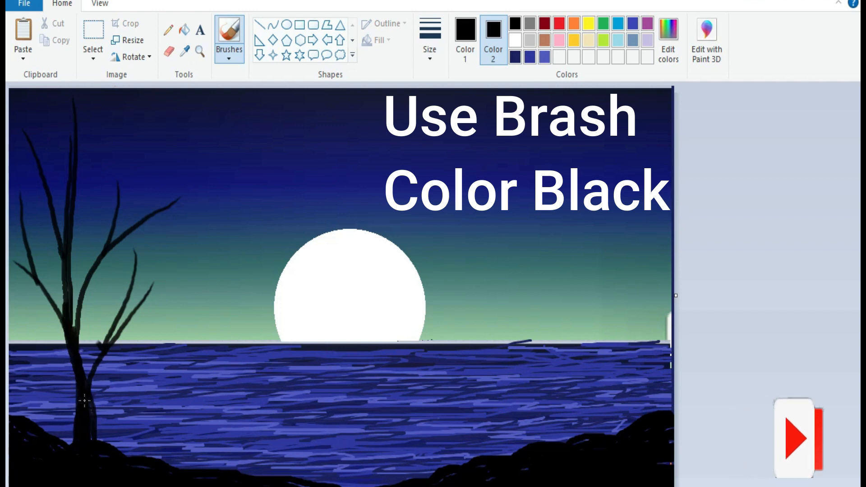
mouse_move(63, 319)
mouse_down()
mouse_move(63, 233)
mouse_move(75, 334)
mouse_move(83, 281)
mouse_move(106, 243)
mouse_up()
drag(87, 376, 100, 349)
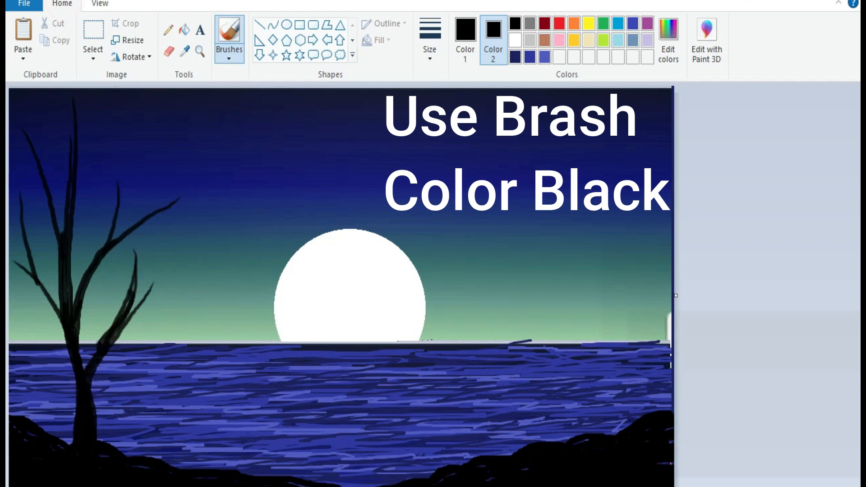
click(50, 0)
- Change the brush size and extend the tree's upper right limb toward the top of the sky with forking twigs
click(431, 55)
click(436, 78)
drag(138, 201, 138, 200)
drag(93, 186, 115, 219)
drag(134, 125, 161, 181)
drag(234, 153, 162, 181)
drag(214, 121, 194, 162)
drag(293, 119, 211, 151)
drag(164, 102, 158, 164)
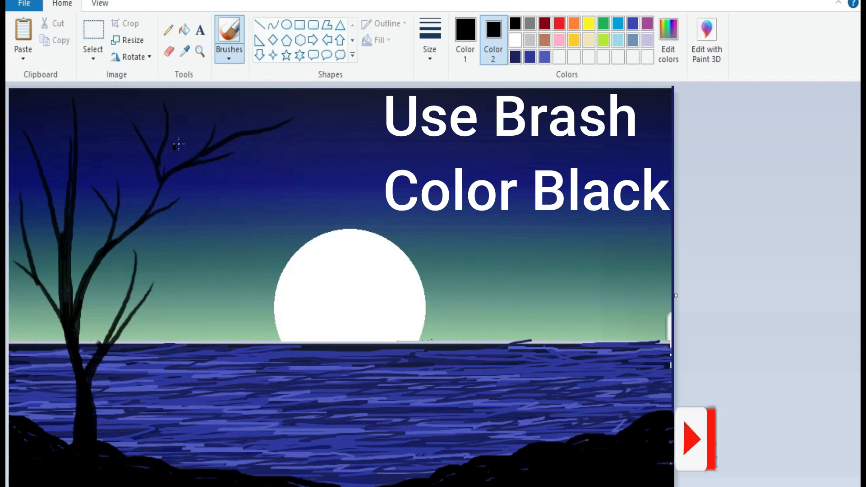
drag(198, 112, 163, 146)
mouse_move(96, 137)
mouse_down()
mouse_move(151, 158)
mouse_move(164, 178)
mouse_up()
mouse_move(94, 105)
mouse_down()
mouse_move(137, 130)
mouse_move(152, 152)
mouse_move(145, 136)
mouse_move(151, 203)
mouse_move(112, 238)
mouse_up()
- Thicken the curved upper right limb from its top down to where it meets the trunk
click(136, 126)
mouse_move(155, 168)
mouse_down()
mouse_move(152, 187)
mouse_move(115, 234)
mouse_up()
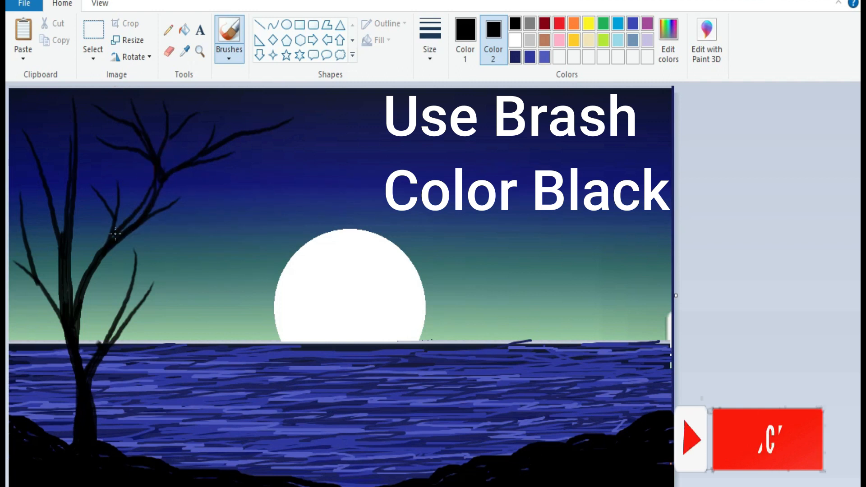
drag(132, 99, 155, 148)
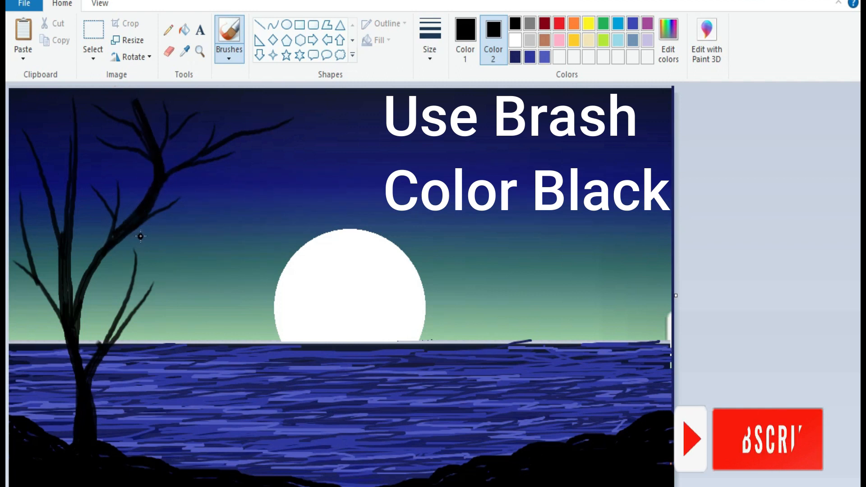
mouse_move(104, 243)
mouse_down()
mouse_move(75, 288)
mouse_move(95, 253)
mouse_up()
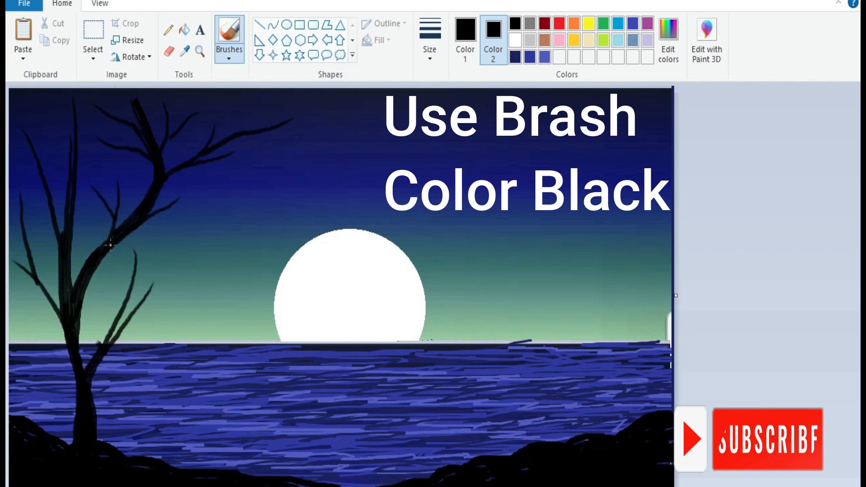
- Paint a long wavy limb reaching right above the moon, with forking twigs above and below it
mouse_move(357, 195)
mouse_down()
mouse_move(276, 199)
mouse_move(208, 232)
mouse_move(132, 247)
mouse_move(88, 284)
mouse_up()
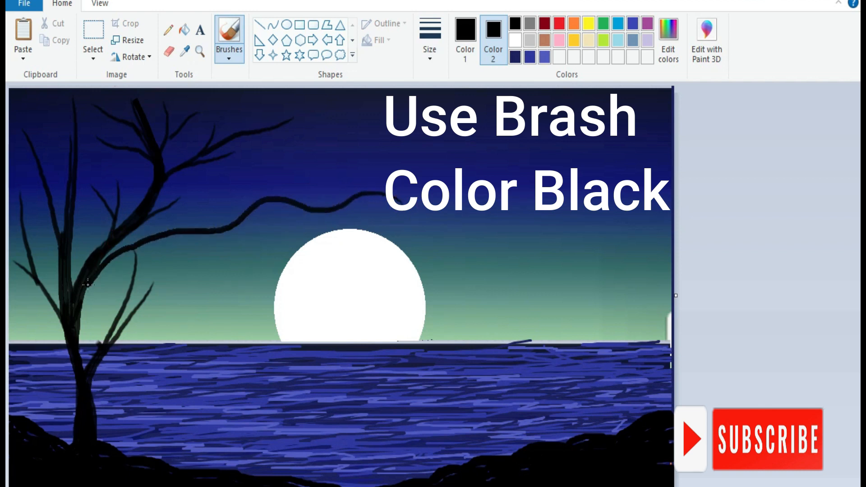
drag(219, 173, 119, 248)
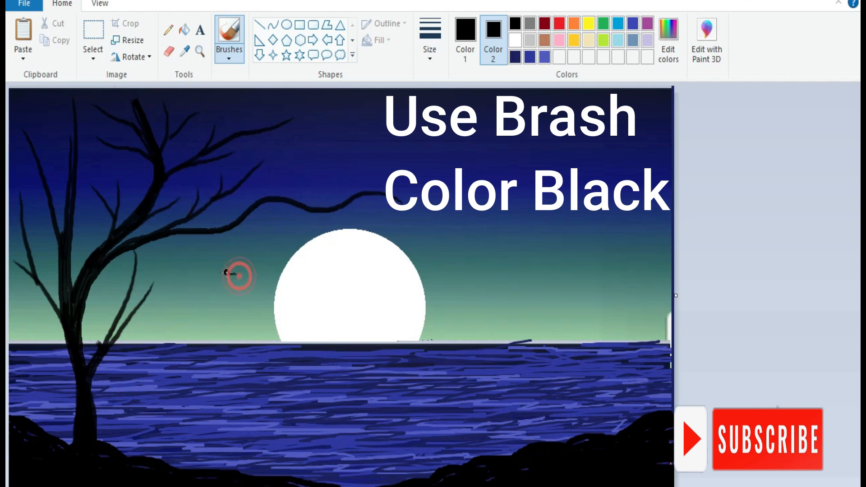
drag(227, 272, 136, 244)
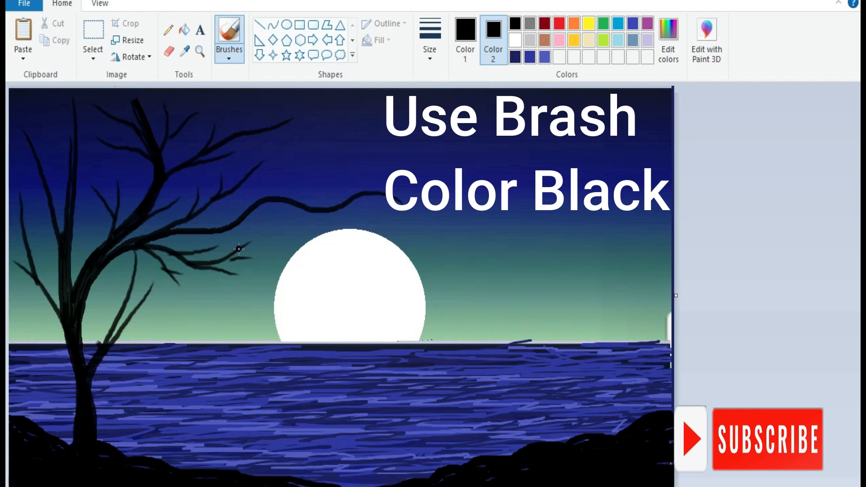
mouse_move(262, 226)
mouse_down()
mouse_move(235, 226)
mouse_move(254, 226)
mouse_up()
drag(294, 244, 257, 226)
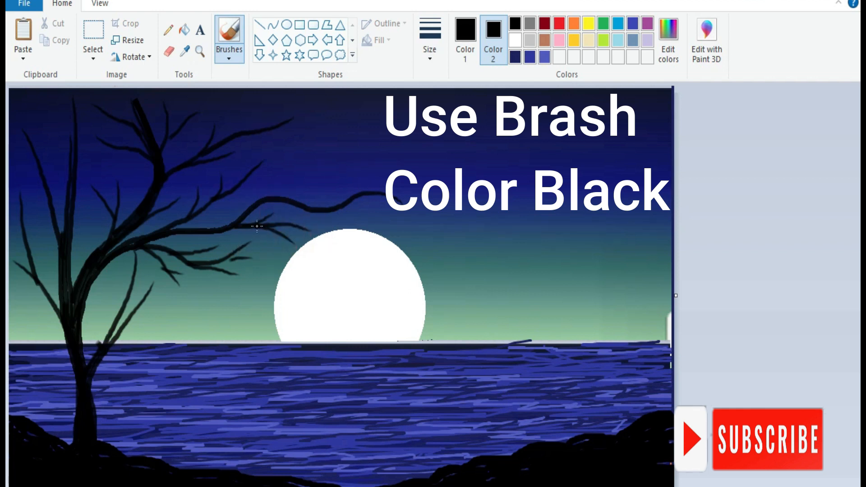
drag(334, 167, 287, 175)
drag(394, 156, 329, 192)
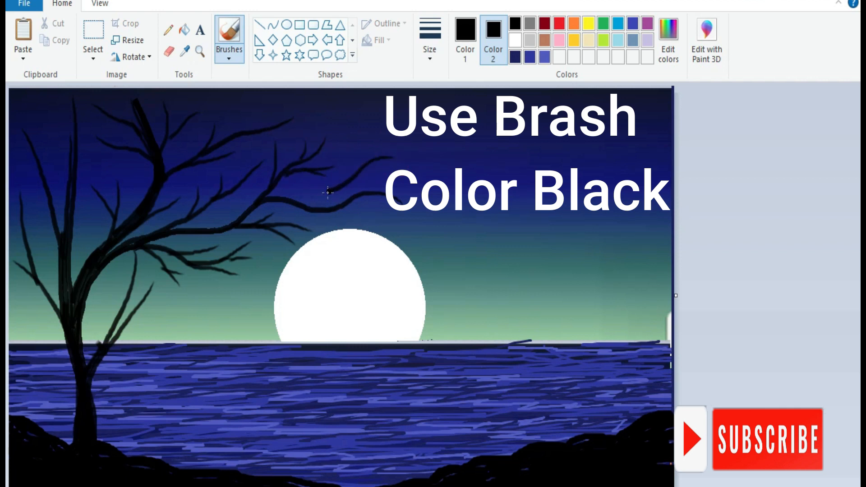
drag(366, 147, 346, 157)
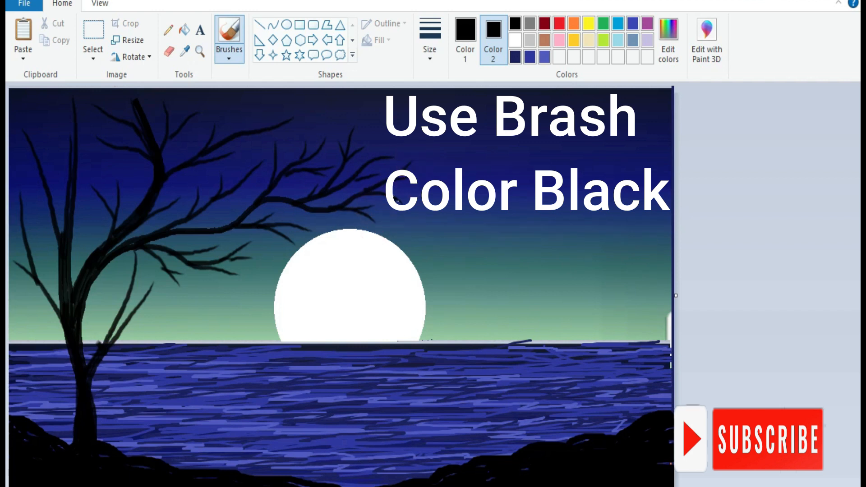
- Thicken and extend the two upper left limbs and add fine twigs along the tree's left side
drag(70, 95, 71, 147)
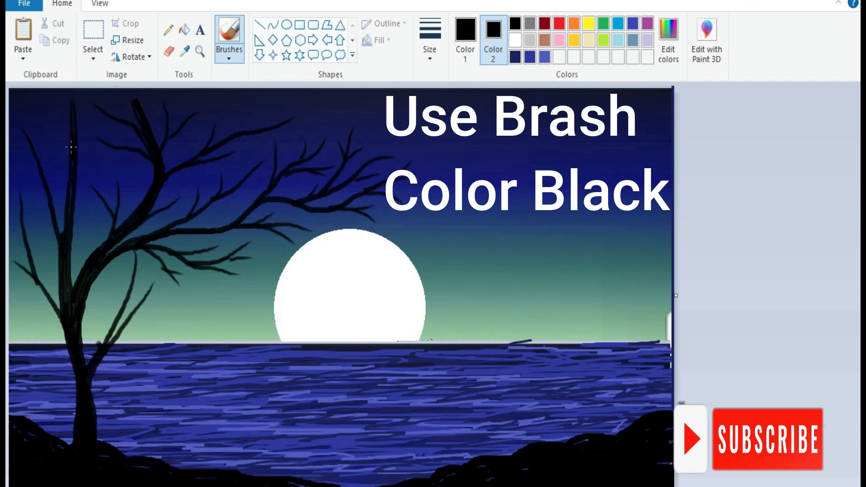
drag(11, 107, 33, 159)
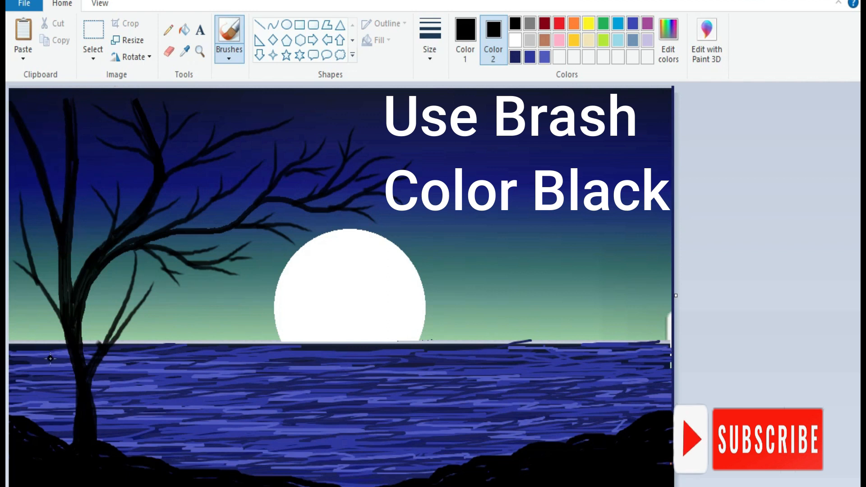
drag(36, 224, 28, 246)
drag(16, 287, 36, 281)
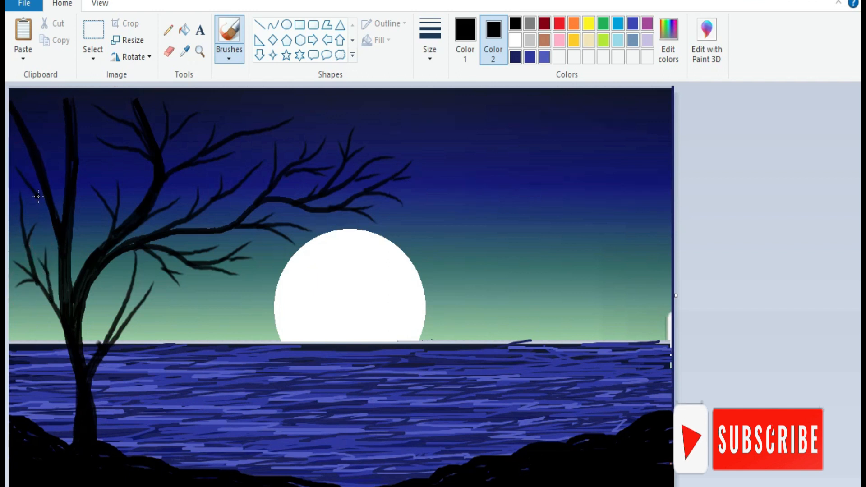
drag(53, 108, 51, 184)
drag(39, 111, 51, 180)
drag(89, 116, 76, 203)
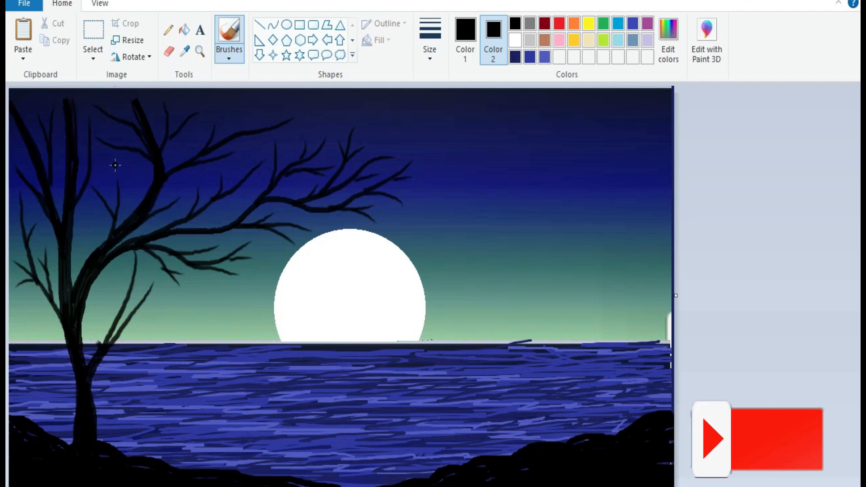
drag(123, 164, 76, 197)
drag(95, 134, 89, 175)
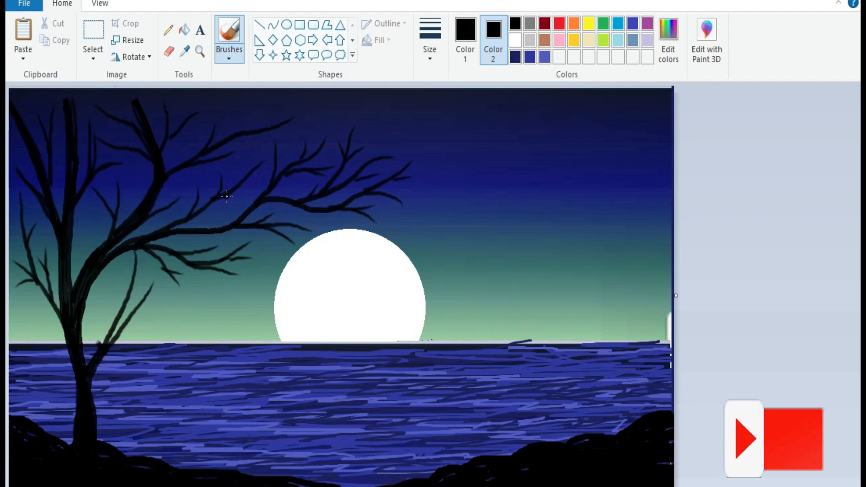
- Add a spreading cluster of black twigs to the tree's lower right branch, just above the horizon
mouse_move(109, 293)
mouse_down()
mouse_move(102, 345)
mouse_move(108, 319)
mouse_up()
drag(123, 269, 130, 295)
drag(176, 331, 105, 347)
drag(165, 307, 94, 360)
drag(156, 304, 142, 328)
drag(240, 277, 138, 332)
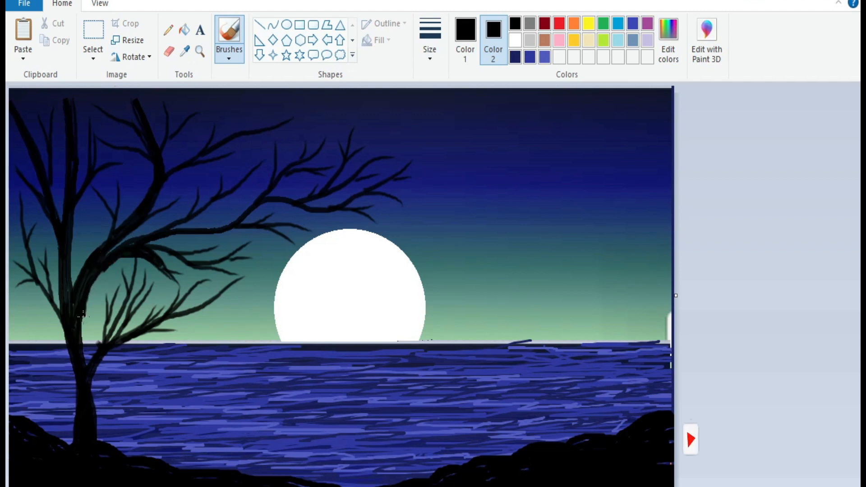
drag(229, 324, 178, 316)
drag(229, 302, 202, 314)
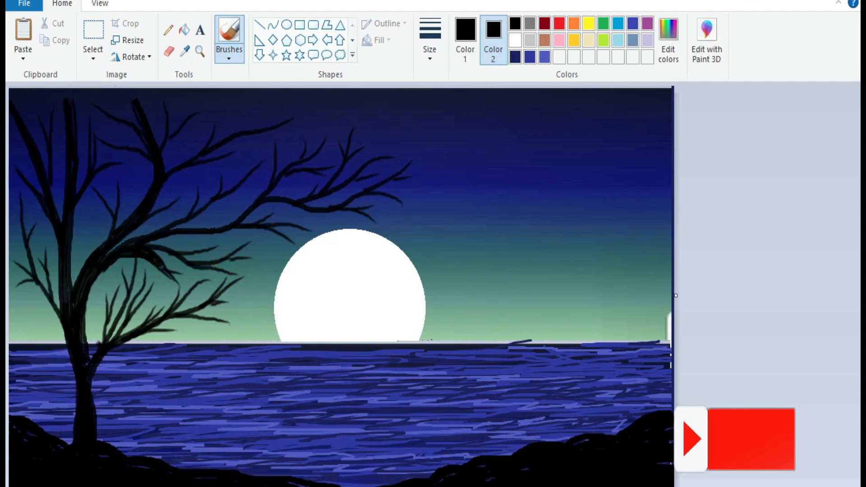
- Draw short black grass blades along the shoreline from the left bank to the right bank, using the Pencil beyond the first tufts
mouse_move(39, 409)
mouse_down()
mouse_move(45, 429)
mouse_move(70, 441)
mouse_move(29, 423)
mouse_move(44, 424)
mouse_up()
drag(39, 401, 54, 434)
drag(67, 403, 75, 428)
click(169, 30)
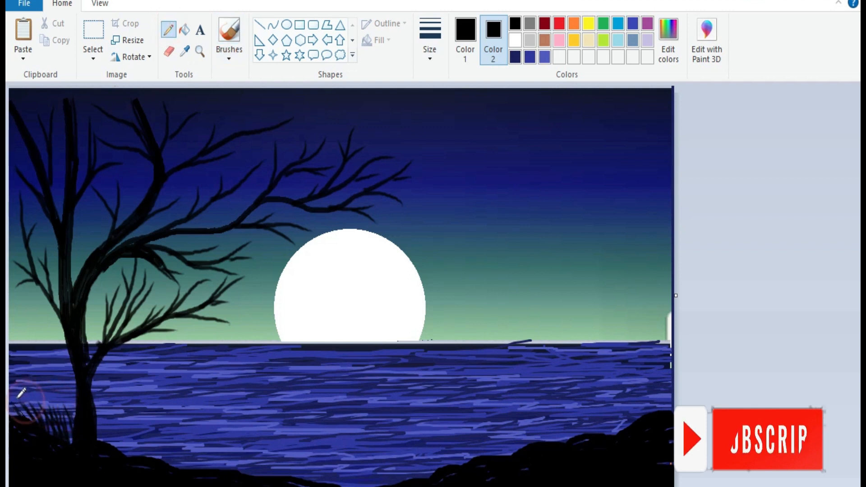
drag(23, 400, 43, 428)
drag(107, 414, 103, 438)
mouse_move(100, 416)
mouse_down()
mouse_move(99, 437)
mouse_move(108, 439)
mouse_up()
mouse_move(124, 425)
mouse_down()
mouse_move(115, 442)
mouse_move(125, 452)
mouse_move(104, 441)
mouse_up()
mouse_move(139, 439)
mouse_down()
mouse_move(133, 454)
mouse_move(145, 454)
mouse_up()
mouse_move(108, 418)
mouse_down()
mouse_move(101, 441)
mouse_move(119, 435)
mouse_move(135, 446)
mouse_up()
drag(160, 449, 156, 458)
mouse_move(164, 452)
mouse_down()
mouse_move(181, 468)
mouse_move(224, 469)
mouse_up()
mouse_move(236, 459)
mouse_down()
mouse_move(234, 468)
mouse_move(268, 476)
mouse_up()
mouse_move(276, 467)
mouse_down()
mouse_move(277, 477)
mouse_move(291, 477)
mouse_up()
drag(302, 468, 324, 481)
mouse_move(333, 465)
mouse_down()
mouse_move(338, 483)
mouse_move(430, 472)
mouse_up()
mouse_move(443, 458)
mouse_down()
mouse_move(440, 472)
mouse_move(446, 468)
mouse_up()
drag(459, 453, 461, 466)
mouse_move(478, 448)
mouse_down()
mouse_move(472, 466)
mouse_move(482, 456)
mouse_up()
mouse_move(493, 437)
mouse_down()
mouse_move(491, 453)
mouse_move(500, 451)
mouse_up()
mouse_move(509, 433)
mouse_down()
mouse_move(507, 450)
mouse_move(518, 447)
mouse_up()
mouse_move(530, 429)
mouse_down()
mouse_move(527, 445)
mouse_move(567, 439)
mouse_up()
mouse_move(584, 419)
mouse_down()
mouse_move(582, 435)
mouse_move(598, 431)
mouse_up()
mouse_move(607, 410)
mouse_down()
mouse_move(604, 427)
mouse_move(613, 424)
mouse_up()
drag(629, 406, 627, 421)
mouse_move(641, 411)
mouse_down()
mouse_move(639, 419)
mouse_move(648, 401)
mouse_move(636, 400)
mouse_up()
mouse_move(650, 413)
mouse_down()
mouse_move(655, 398)
mouse_move(665, 401)
mouse_up()
- Thicken the grass with a second pass of Pencil blades along both banks and around the tree's base
drag(621, 428, 624, 412)
drag(553, 444, 555, 432)
drag(515, 451, 517, 434)
mouse_move(489, 456)
mouse_down()
mouse_move(493, 445)
mouse_move(479, 445)
mouse_up()
drag(446, 471, 450, 455)
drag(352, 485, 355, 473)
mouse_move(324, 485)
mouse_down()
mouse_move(327, 476)
mouse_move(292, 475)
mouse_up()
mouse_move(333, 480)
mouse_down()
mouse_move(329, 468)
mouse_move(360, 474)
mouse_move(328, 470)
mouse_up()
drag(403, 479, 404, 467)
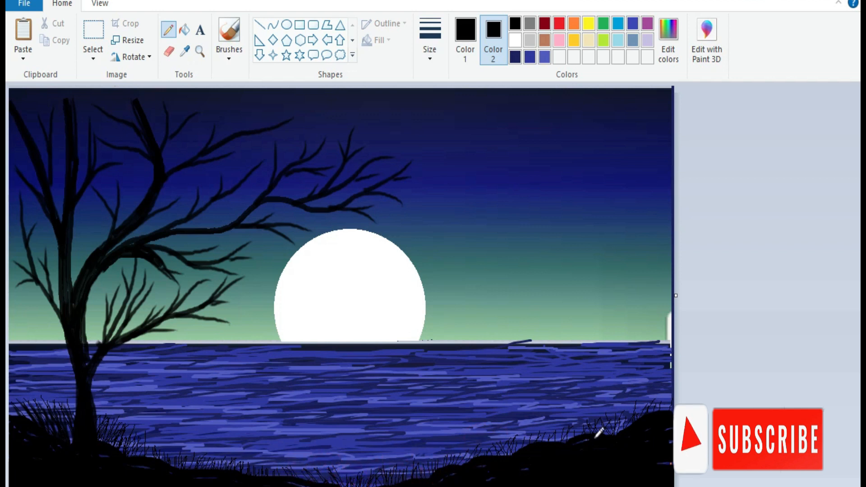
mouse_move(639, 420)
mouse_down()
mouse_move(644, 405)
mouse_move(669, 397)
mouse_up()
mouse_move(34, 421)
mouse_down()
mouse_move(25, 405)
mouse_move(37, 401)
mouse_up()
drag(105, 434, 112, 417)
mouse_move(117, 433)
mouse_down()
mouse_move(126, 418)
mouse_move(179, 446)
mouse_up()
mouse_move(317, 478)
mouse_down()
mouse_move(320, 466)
mouse_move(347, 471)
mouse_up()
mouse_move(379, 473)
mouse_down()
mouse_move(387, 461)
mouse_move(449, 454)
mouse_up()
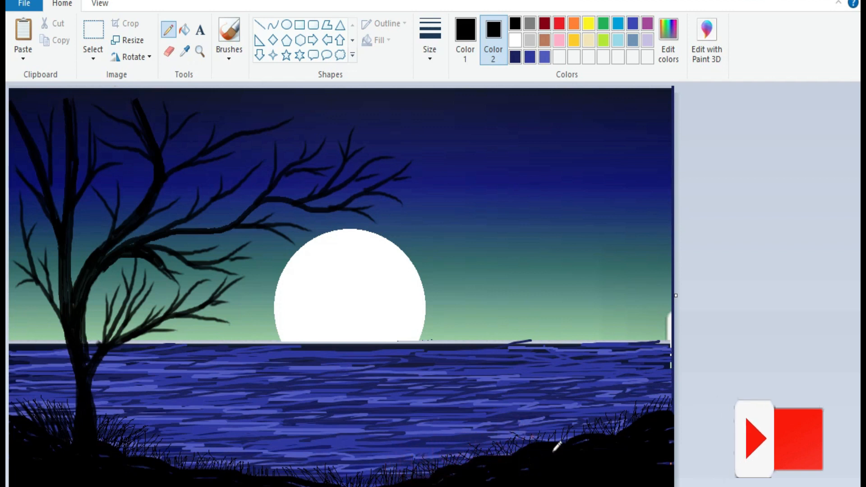
drag(562, 449, 567, 439)
drag(596, 441, 601, 431)
- Set both colors to light gray and dot small stars across the upper sky with the Pencil
click(529, 40)
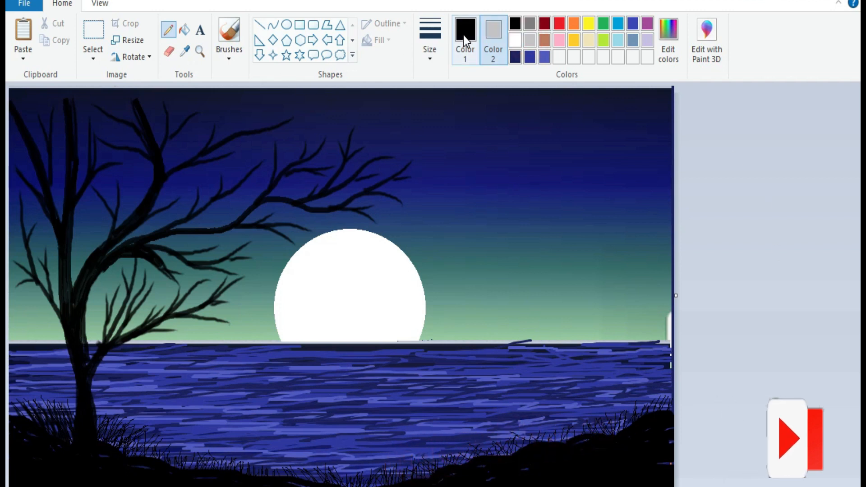
click(464, 36)
click(529, 40)
click(457, 183)
click(478, 158)
click(547, 141)
click(606, 199)
click(537, 201)
click(547, 172)
click(377, 120)
click(319, 110)
click(258, 155)
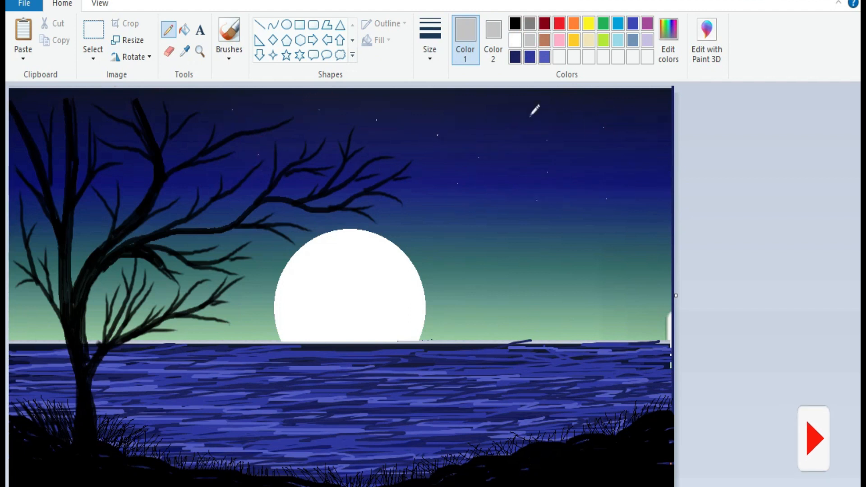
drag(519, 194, 519, 200)
drag(560, 218, 553, 232)
click(476, 202)
click(491, 219)
click(532, 234)
click(538, 241)
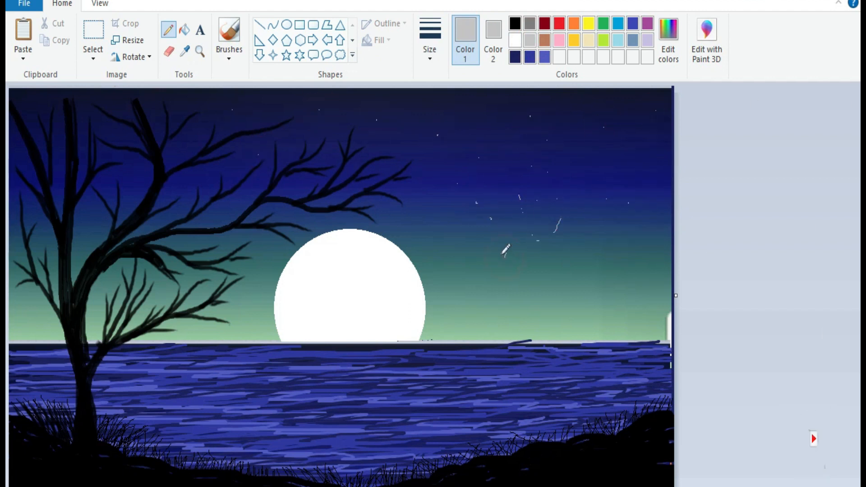
click(68, 0)
click(69, 1)
- Dot more tiny light gray stars across the whole sky, including above the moon and between the tree's branches
click(451, 179)
click(447, 257)
click(501, 295)
click(259, 105)
click(312, 99)
click(374, 99)
click(454, 99)
click(460, 264)
click(415, 230)
click(244, 261)
click(262, 266)
click(84, 224)
click(110, 184)
click(134, 171)
click(56, 170)
click(30, 313)
click(26, 231)
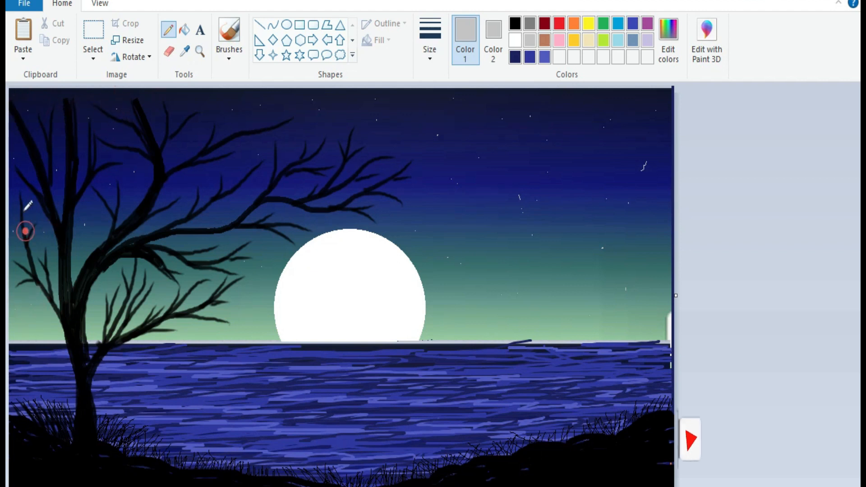
click(98, 231)
click(237, 204)
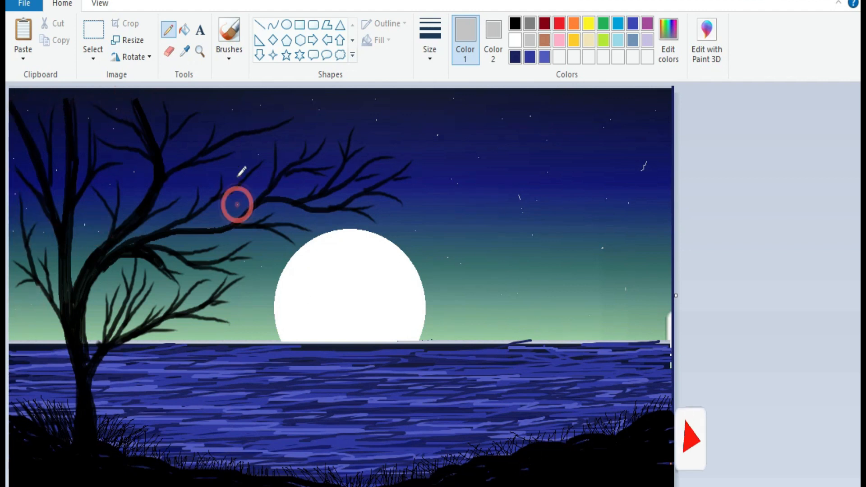
click(273, 55)
click(387, 40)
click(391, 74)
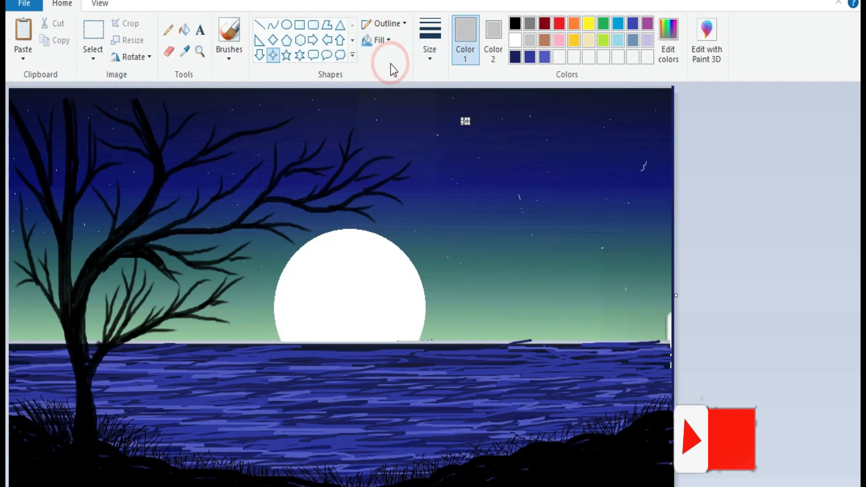
click(387, 23)
click(394, 41)
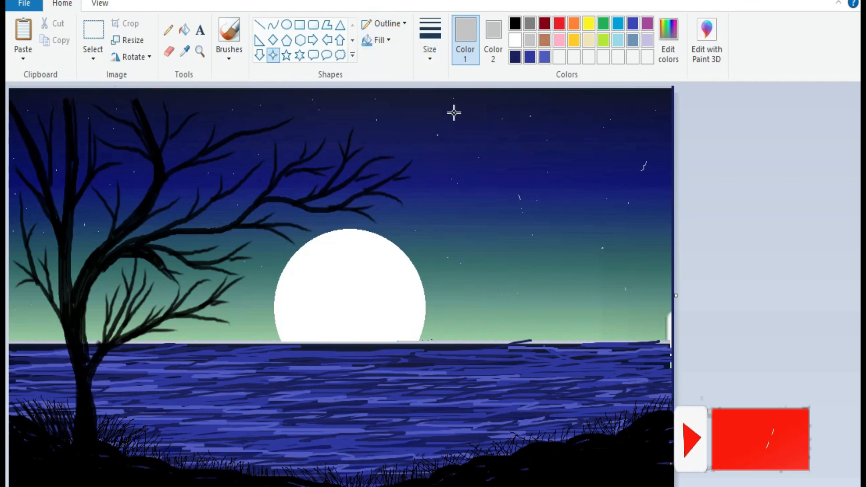
- Set both Color 1 and Color 2 to white
click(515, 40)
click(493, 36)
click(514, 40)
drag(470, 109, 488, 127)
key(ctrl+z)
click(378, 40)
click(392, 77)
click(379, 40)
click(410, 82)
drag(424, 110, 434, 119)
key(ctrl+z)
click(384, 39)
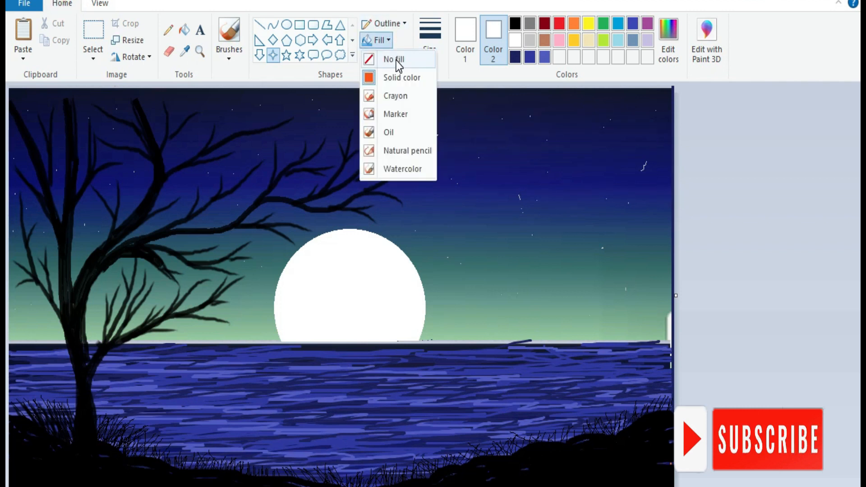
click(396, 60)
drag(424, 118, 425, 119)
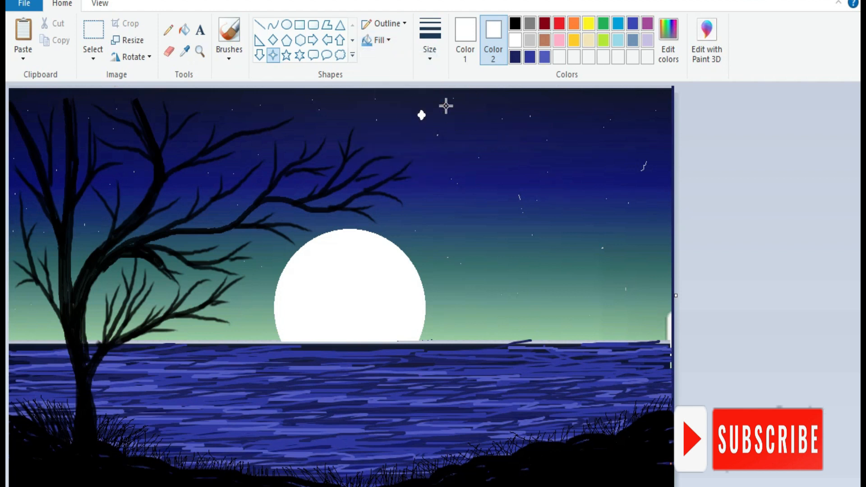
click(364, 43)
click(405, 78)
click(66, 5)
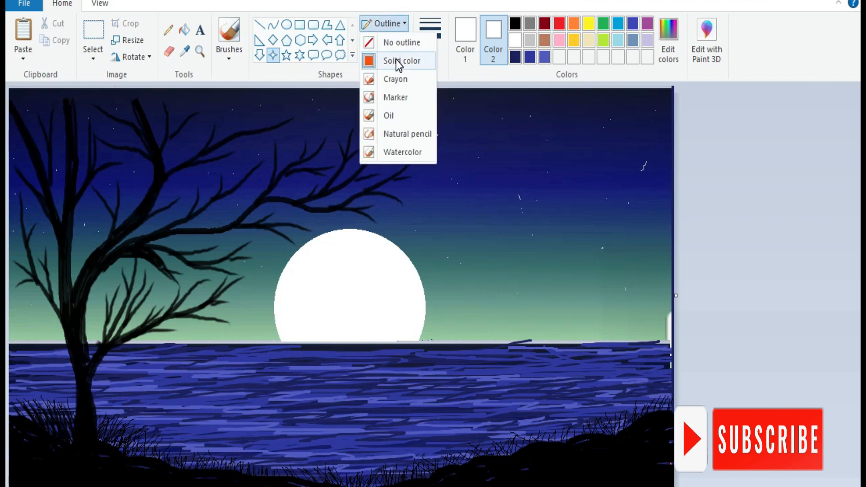
click(381, 60)
click(522, 106)
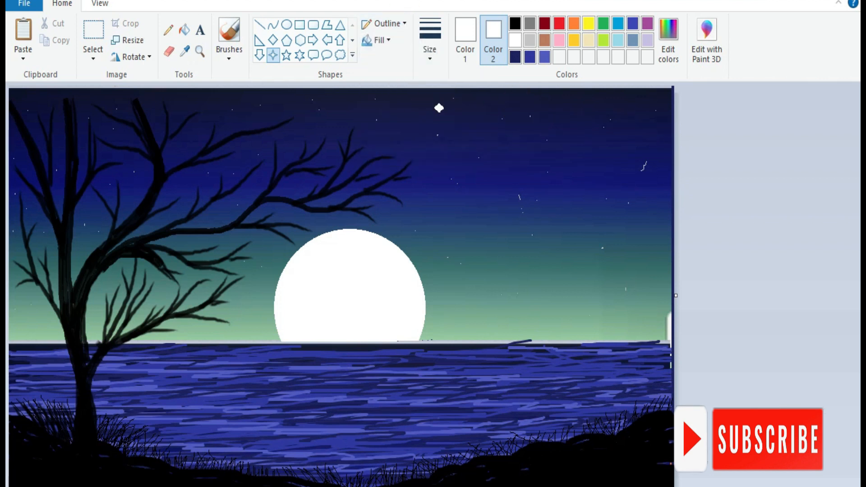
click(384, 40)
click(442, 103)
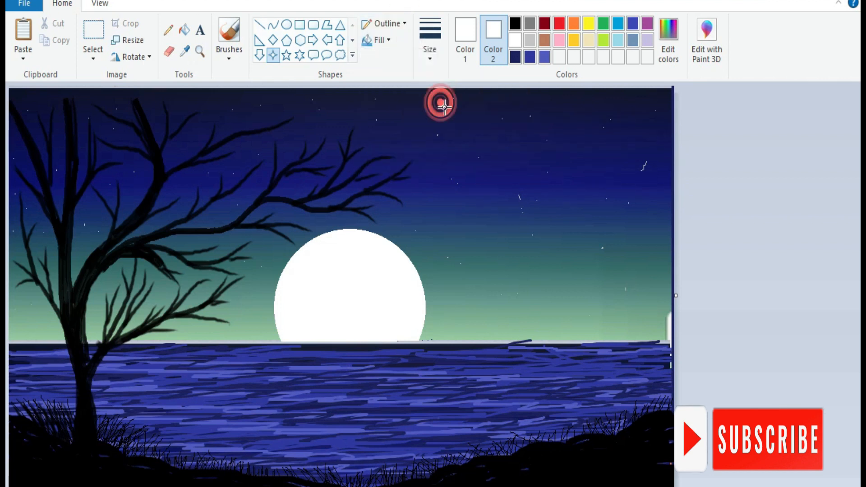
click(432, 58)
click(459, 170)
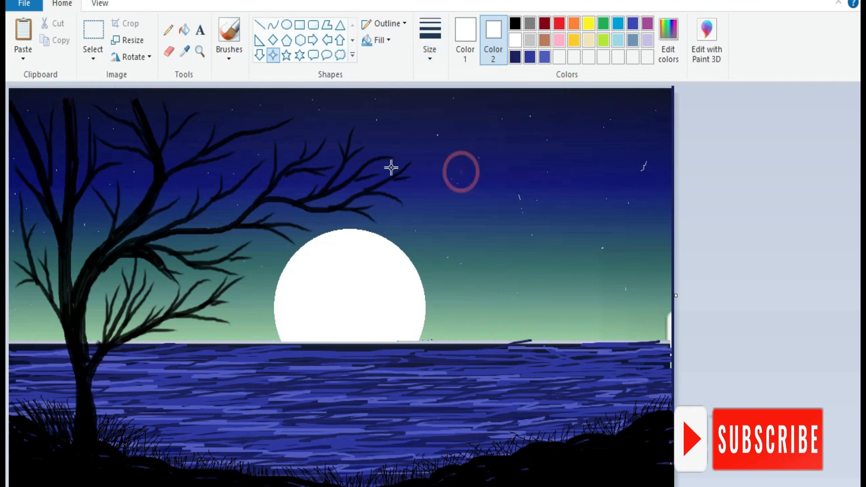
- Dot larger white stars across the sky and between the tree's branches, using the Pencil with a thick line size
click(168, 30)
click(429, 56)
click(460, 180)
click(440, 154)
click(317, 129)
click(384, 105)
click(438, 105)
click(498, 99)
click(570, 99)
click(634, 100)
click(633, 129)
click(77, 244)
click(128, 192)
click(175, 181)
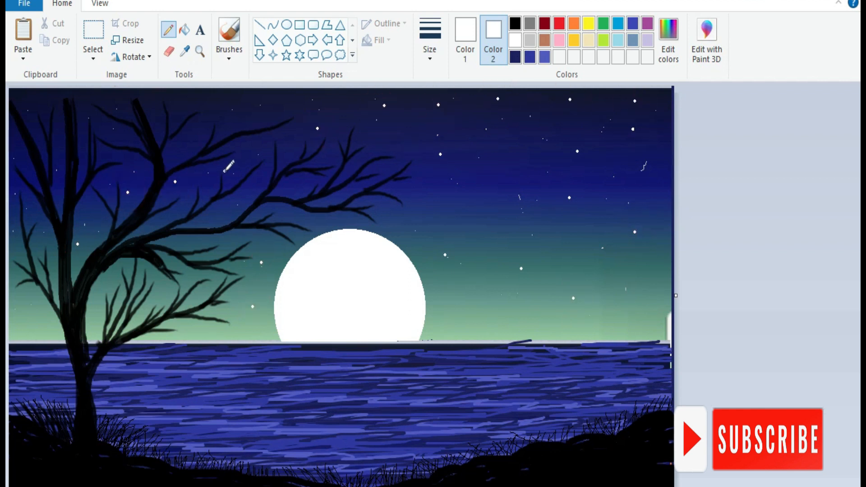
- Reduce the Pencil's line size and dot tiny white specks over the grass on the left bank around the tree's base
click(430, 45)
click(445, 83)
click(29, 404)
click(41, 401)
click(68, 423)
click(29, 427)
click(46, 419)
click(59, 435)
click(79, 435)
click(100, 434)
click(121, 419)
click(146, 429)
click(138, 448)
click(109, 435)
click(139, 436)
- Dot more tiny white specks with the Pencil along the shoreline grass from the middle to the right bank
click(248, 464)
click(322, 469)
click(357, 474)
click(366, 484)
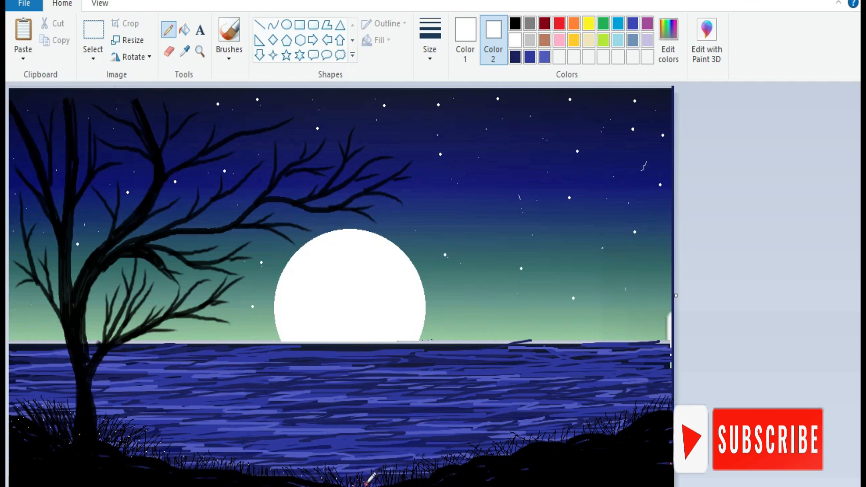
click(391, 471)
click(518, 441)
click(561, 439)
click(633, 410)
click(648, 412)
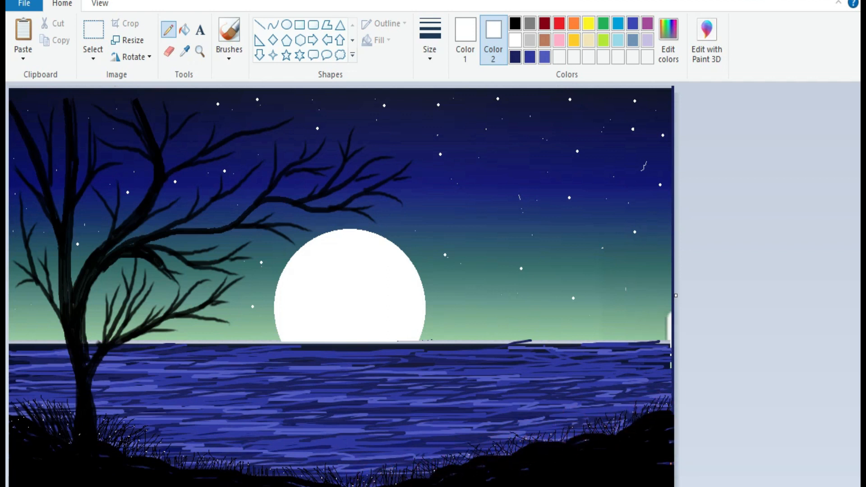